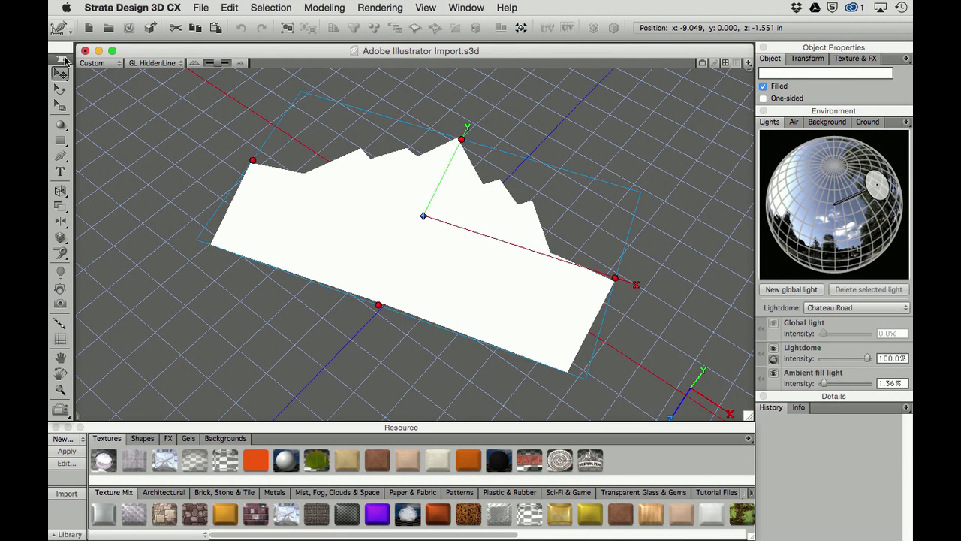
Bend the lower edge of the imported Illustrator mountain outline into a gentle curve and extrude the outline into a solid.
double_click(377, 315)
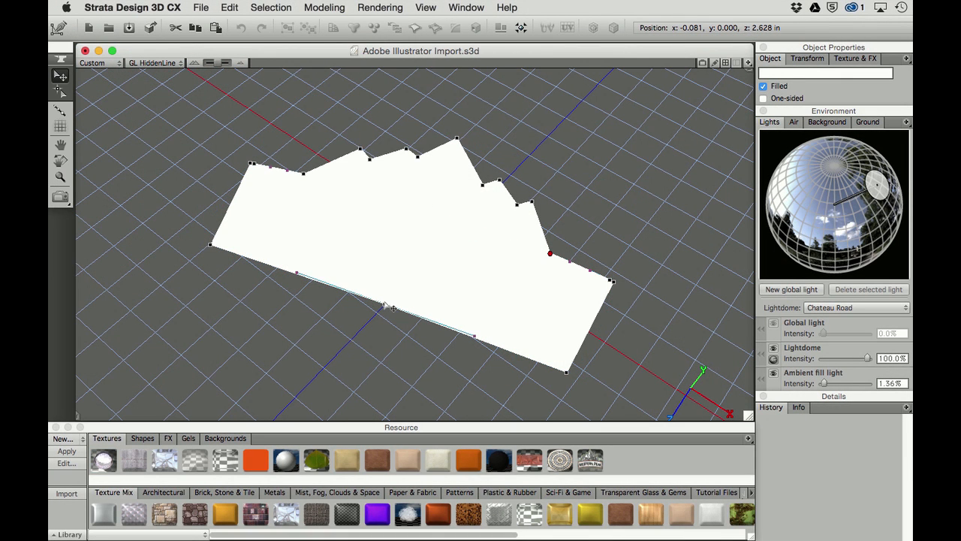
mouse_move(392, 308)
mouse_down()
mouse_move(406, 284)
mouse_move(388, 305)
mouse_up()
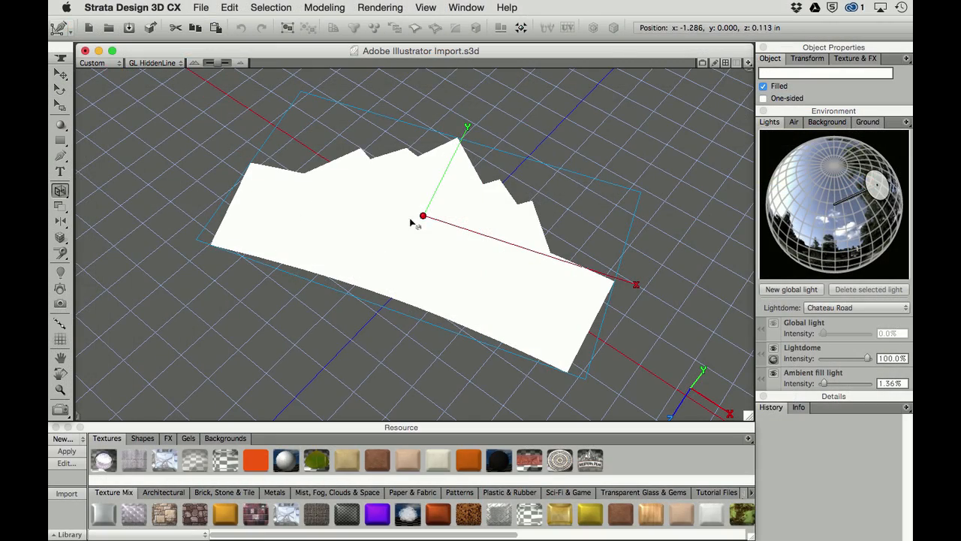
drag(425, 196, 423, 167)
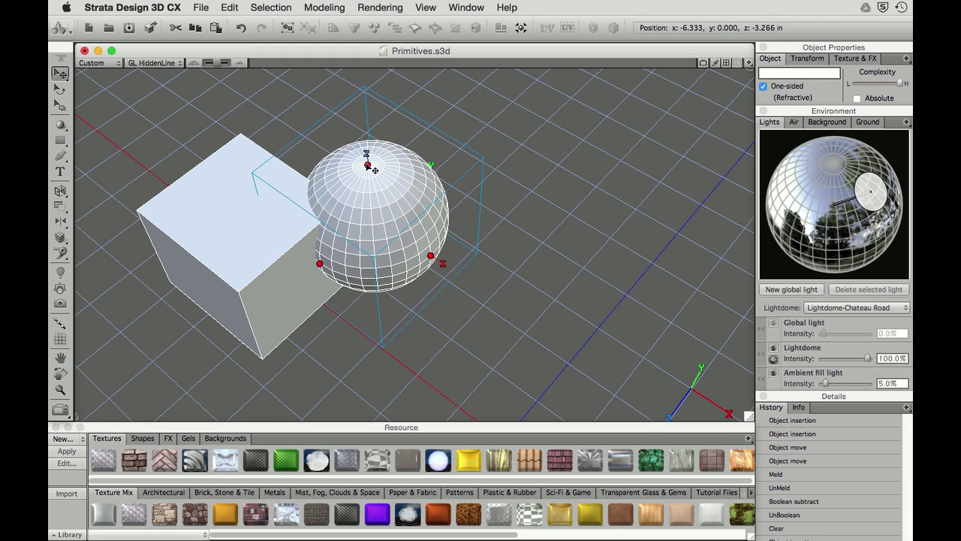
Enlarge the sphere and move it toward the cube so that the two primitives overlap.
drag(365, 161, 365, 145)
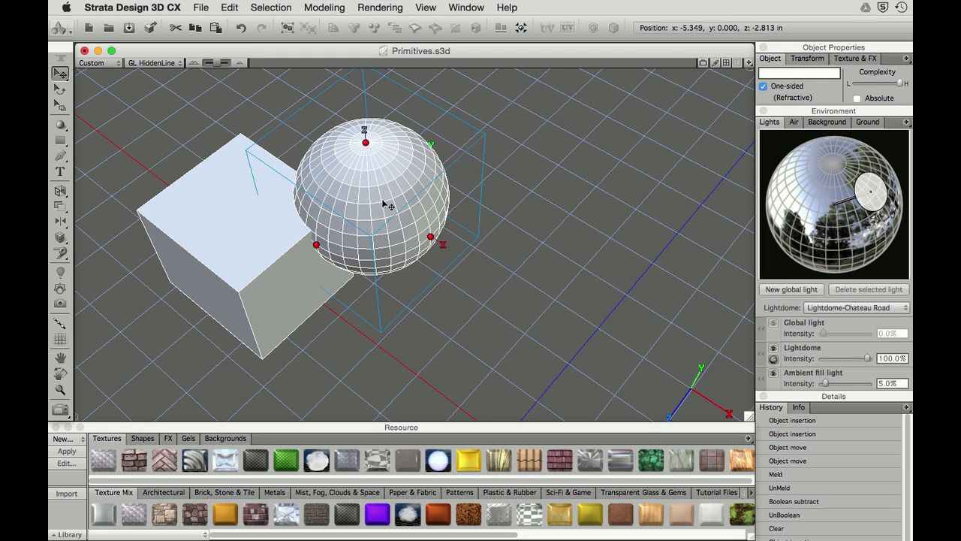
drag(384, 204, 359, 214)
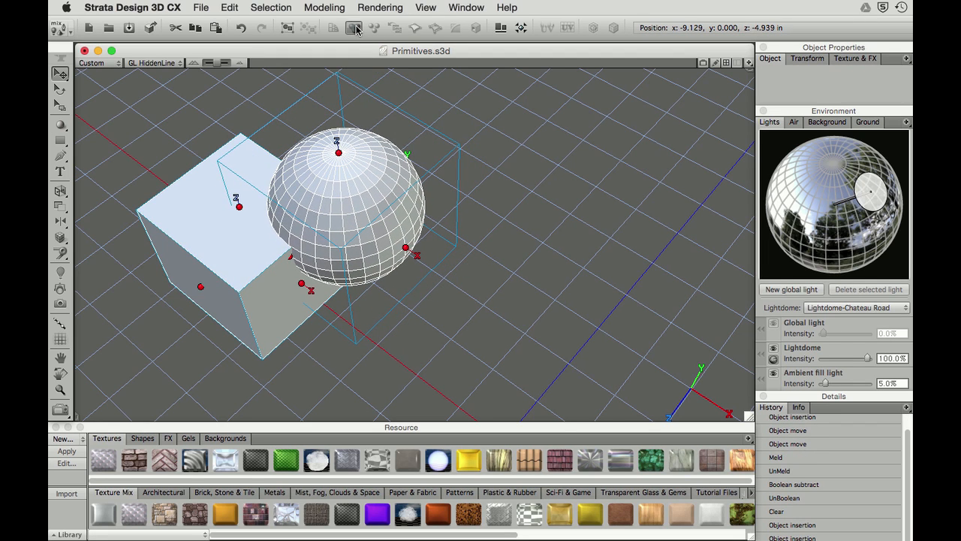
Try melding the sphere with the cube and subtracting the sphere from the cube, releasing each result.
click(353, 28)
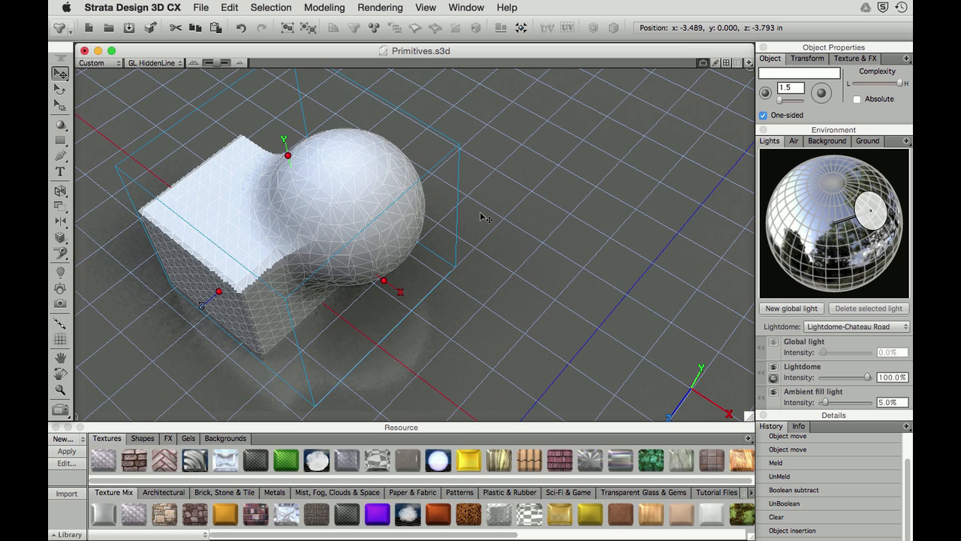
click(373, 28)
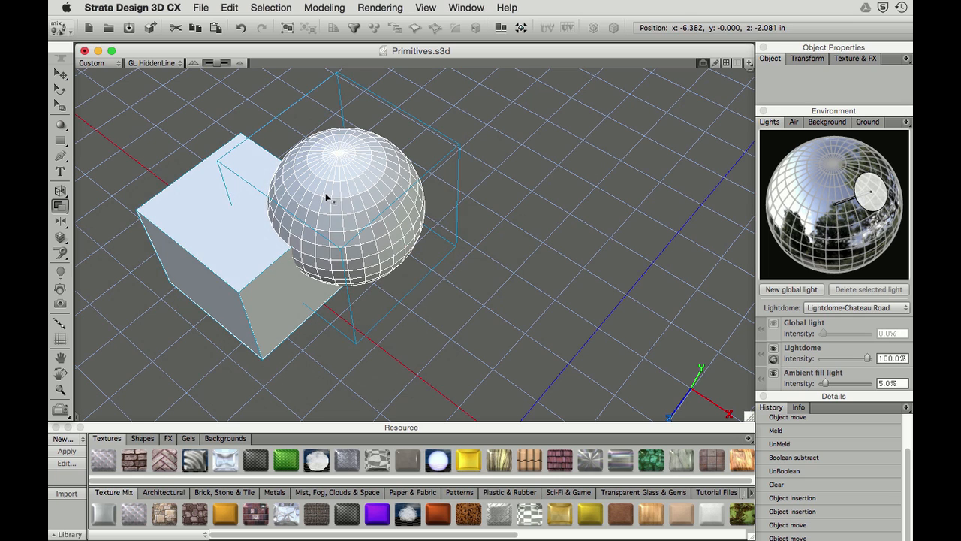
click(228, 220)
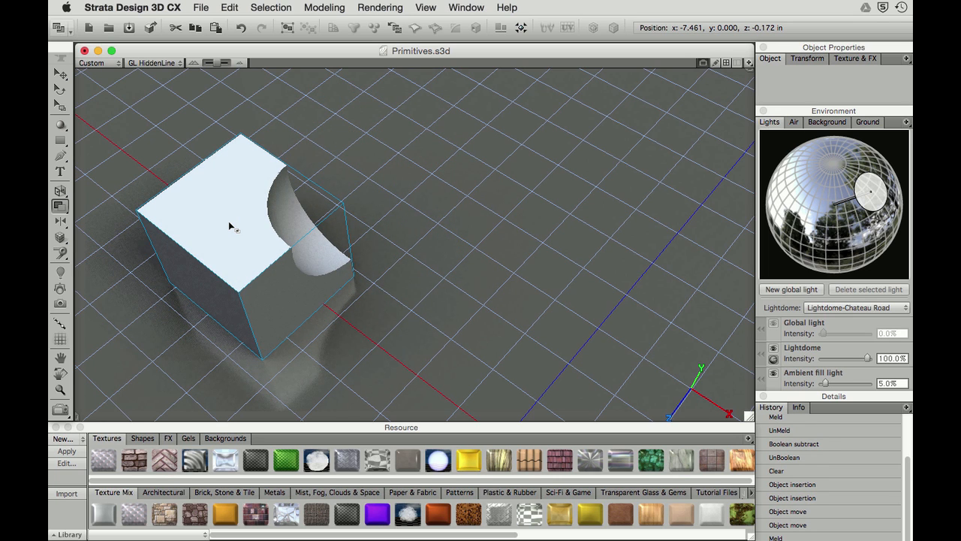
click(391, 35)
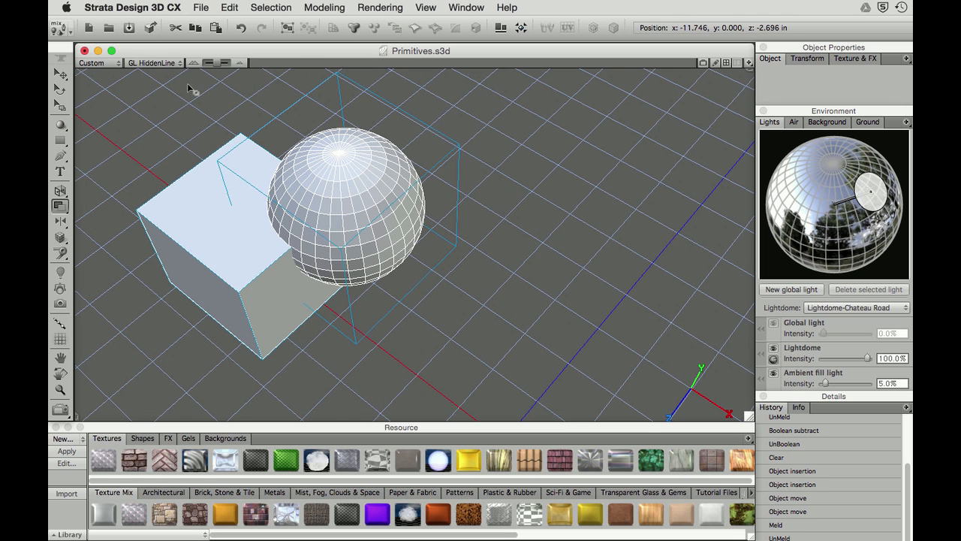
Convert the sphere's geometry to a Bezier surface.
click(60, 74)
click(60, 30)
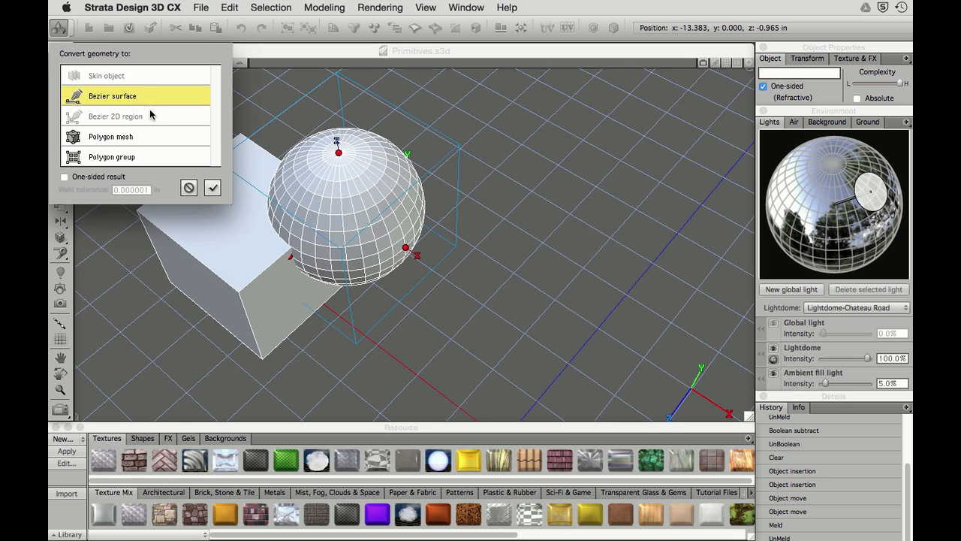
click(213, 188)
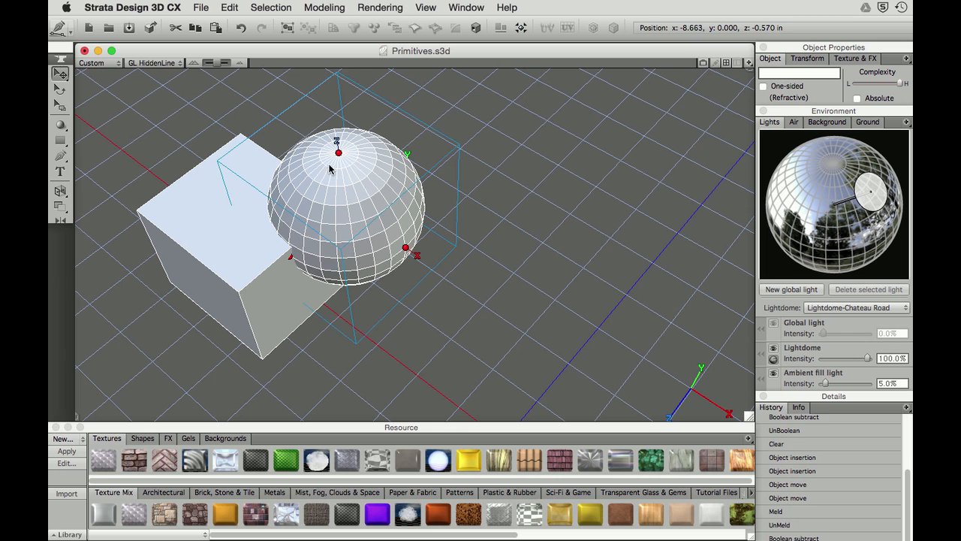
Extrude the sphere's polygon faces outward along their normals and move the extruded faces down about 0.53 in.
drag(415, 248, 451, 275)
double_click(428, 244)
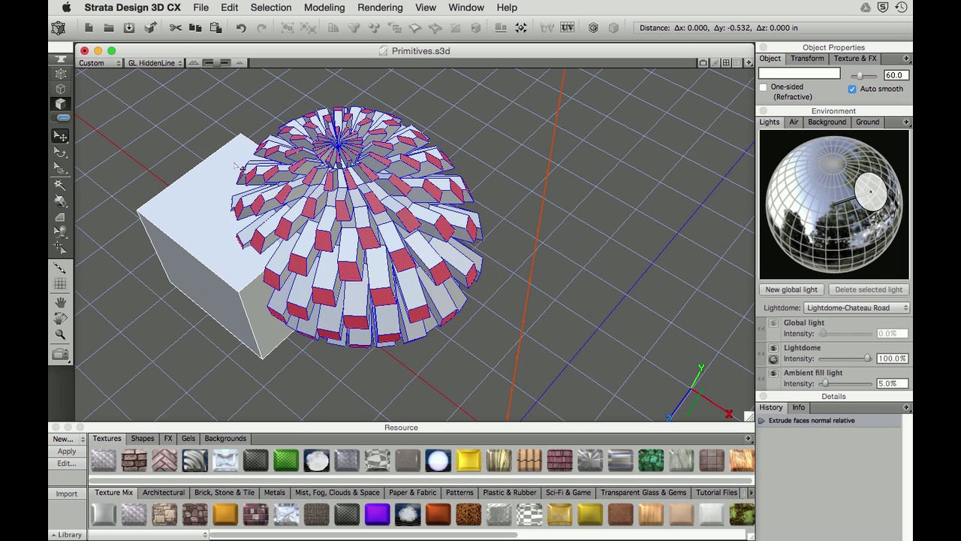
click(61, 61)
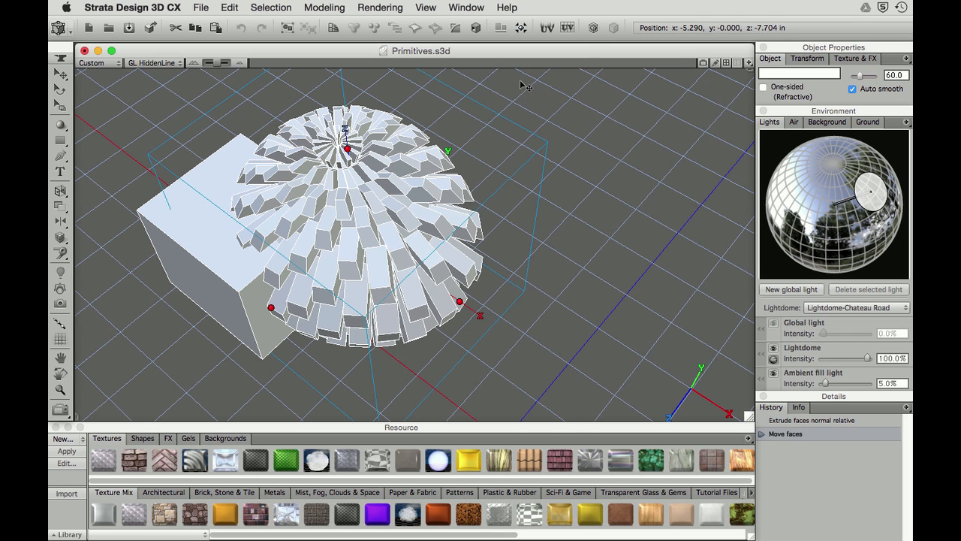
Smooth the spiked sphere mesh with subdivision and render it with the gold texture applied.
click(593, 29)
drag(399, 300, 395, 275)
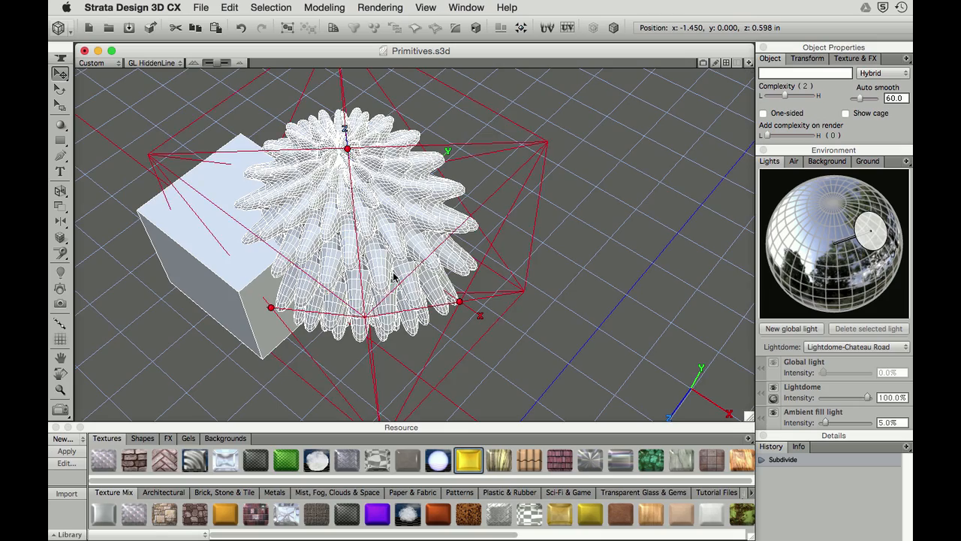
click(704, 63)
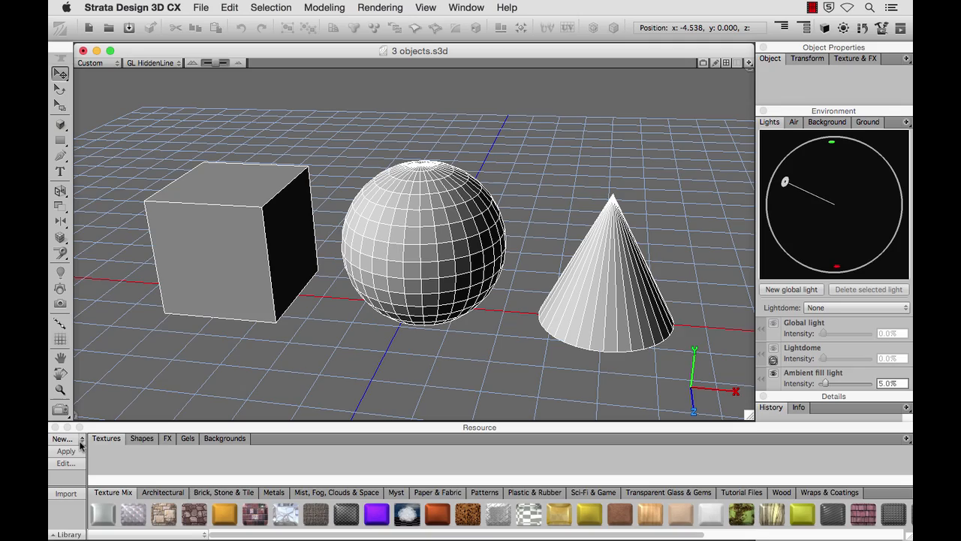
Look through the types available for creating a new texture.
click(81, 438)
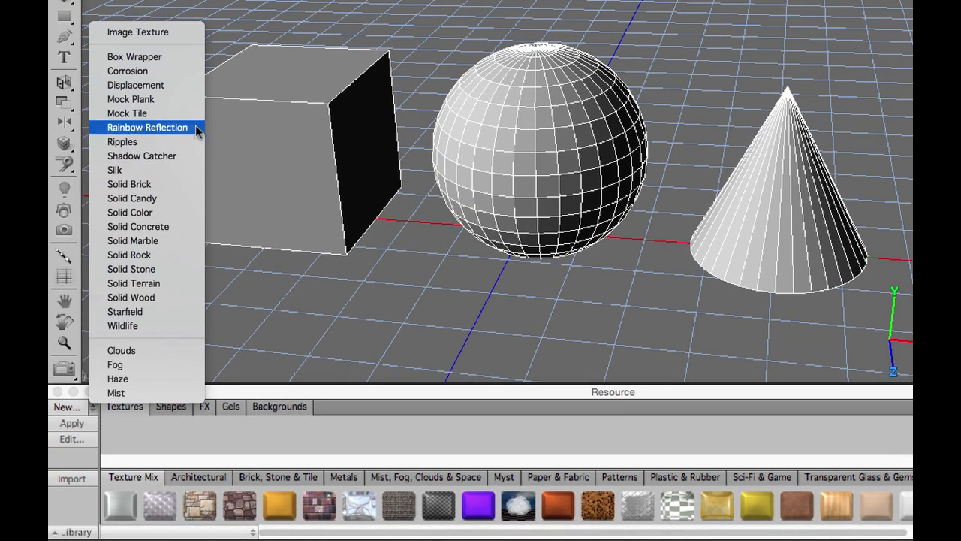
click(231, 428)
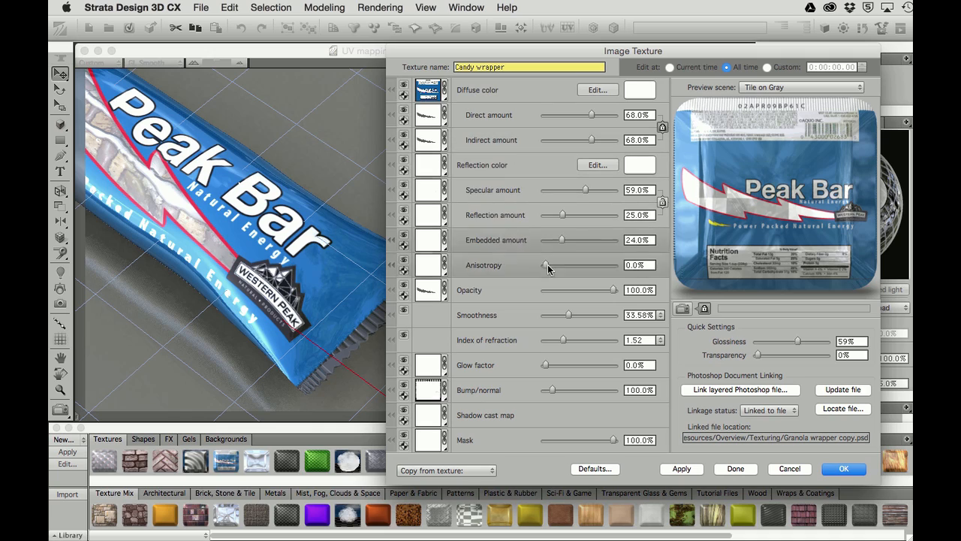
Switch to the linked wrapper artwork in Photoshop and enlarge the Western Peak logo beside the lightning bolt.
click(792, 391)
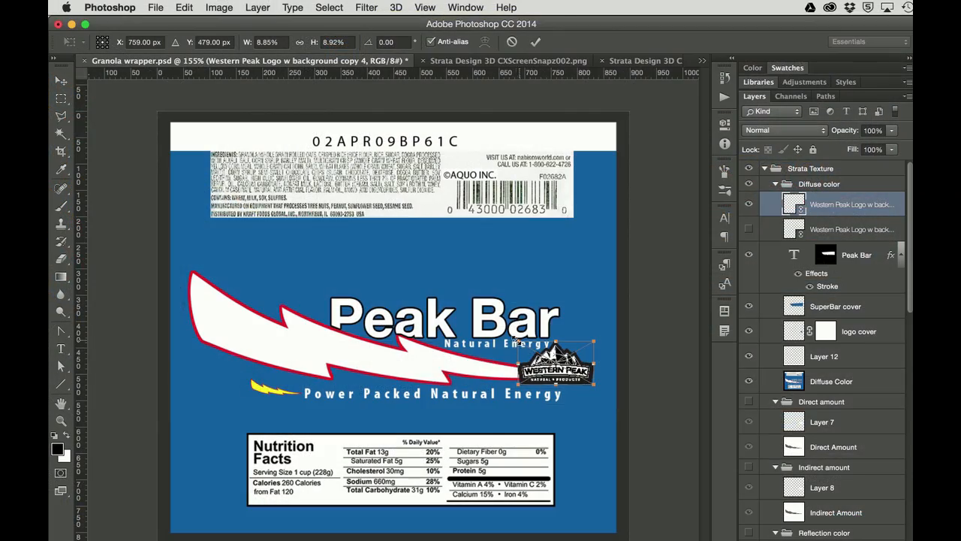
drag(484, 321, 449, 333)
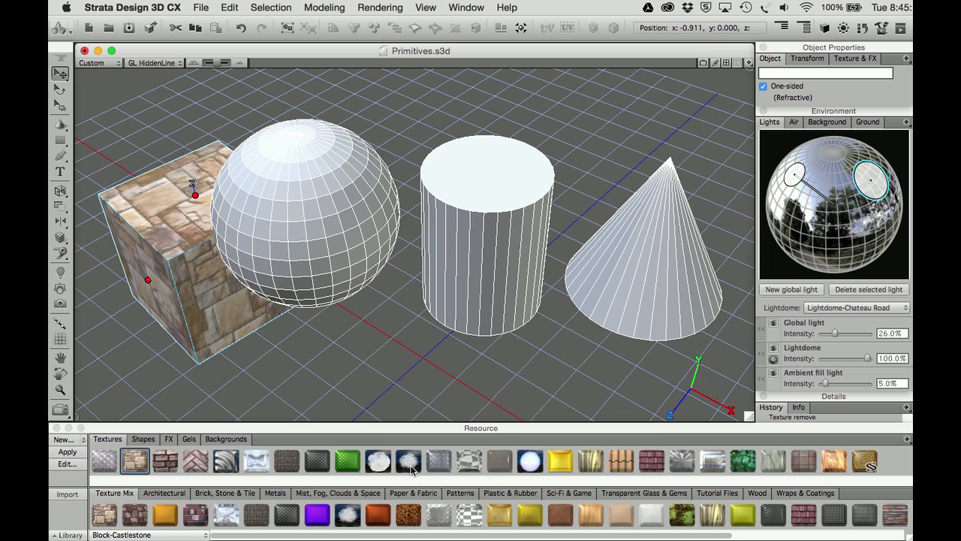
Texture the sphere with Clouds-Stratus, the cylinder with Steel-Brushed-Linear-Blued, the cone with Walnut-Circassian, and the cut-out cube with the golden-brown texture.
drag(325, 256, 312, 224)
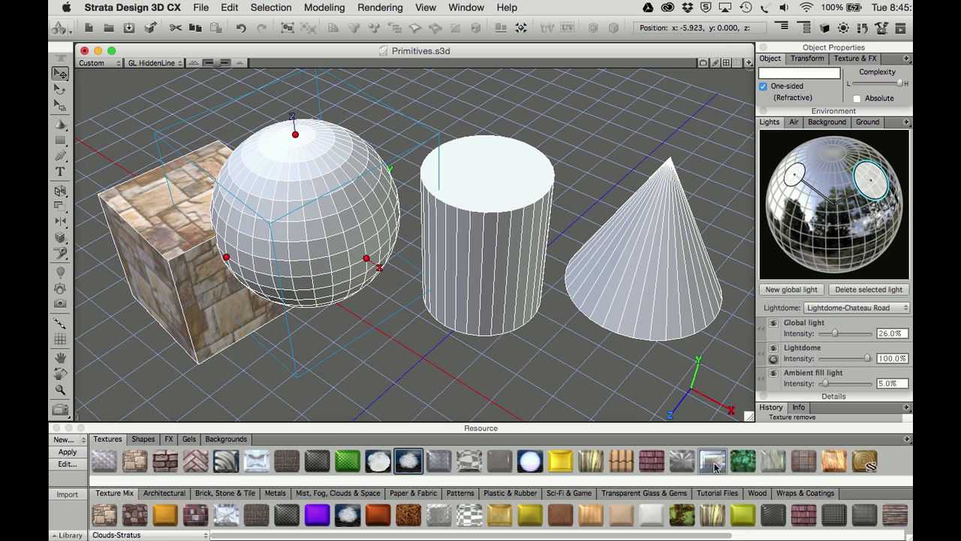
drag(488, 238, 493, 242)
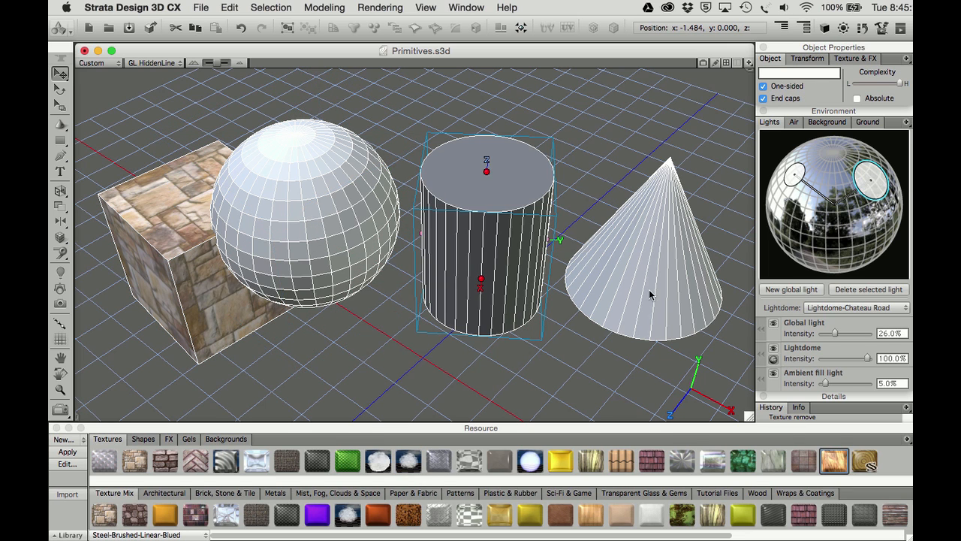
drag(649, 295, 650, 294)
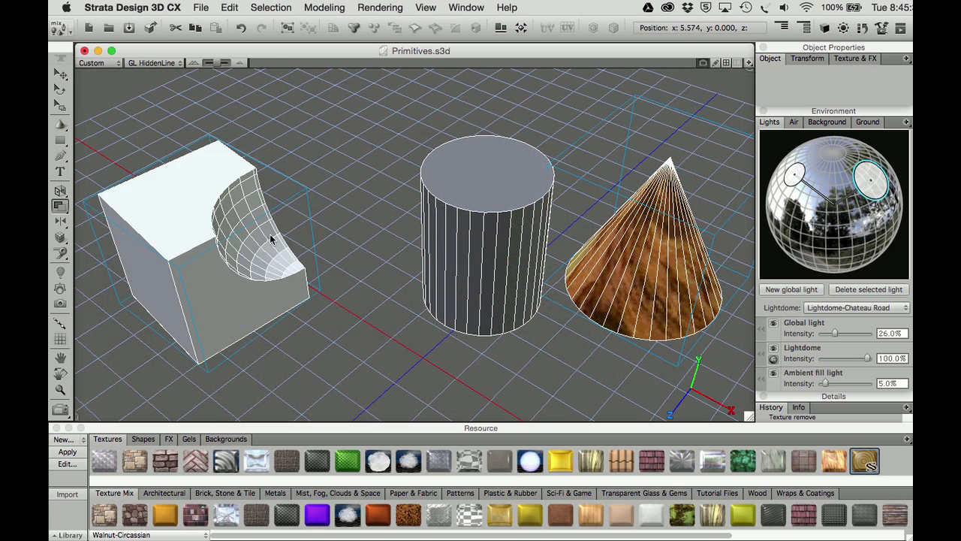
drag(271, 239, 219, 236)
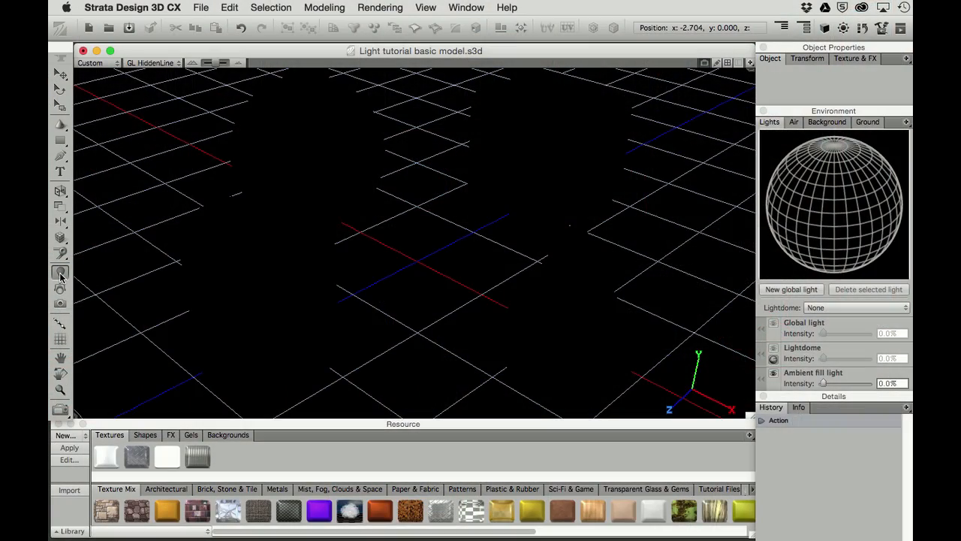
Increase the global light's size in angular diameter to soften the cast shadows.
click(168, 458)
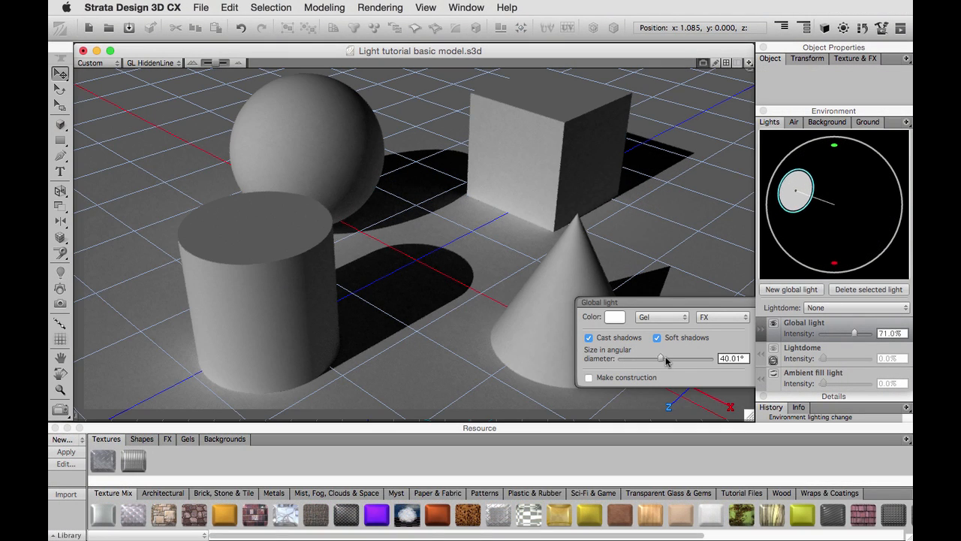
drag(665, 361, 674, 361)
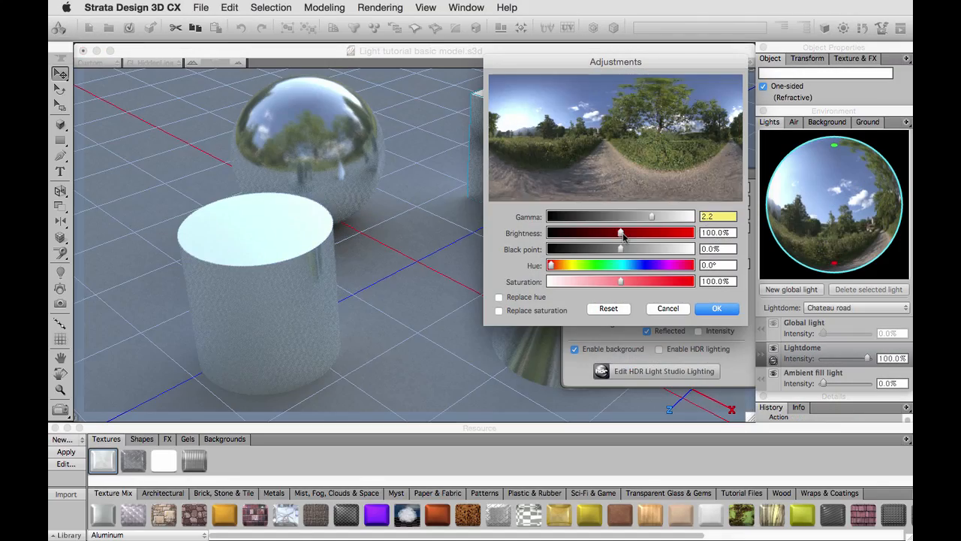
Raise the brightness of the Chateau road lightdome image and close the Lightdome settings.
drag(629, 233, 646, 235)
click(716, 307)
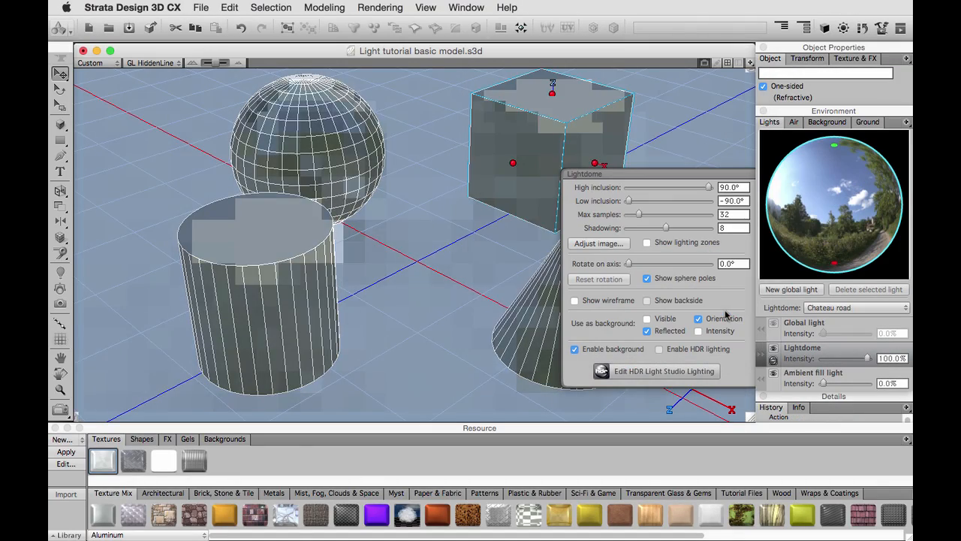
click(765, 358)
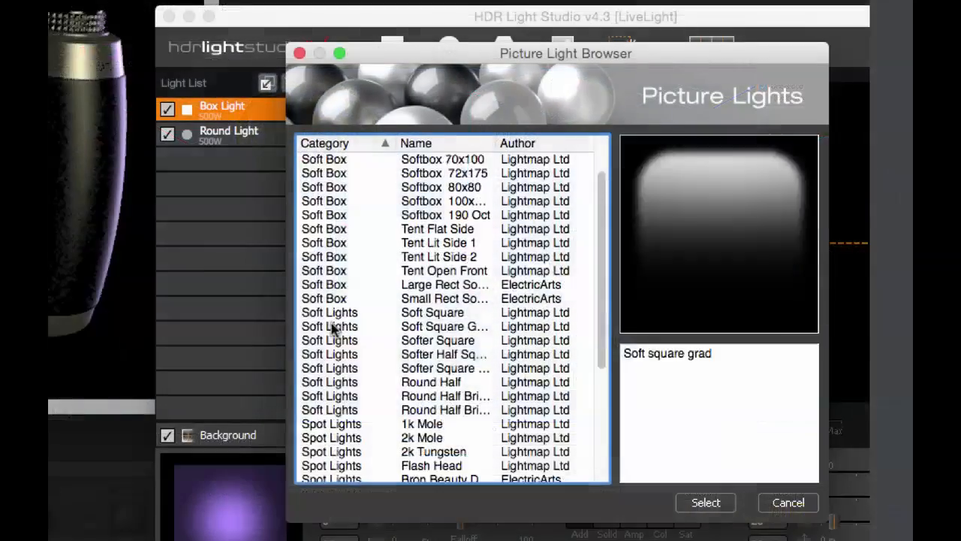
In HDR Light Studio, add the Bathroom Blind picture light and place its reflection at the centre of the camera lens.
scroll(334, 328, down, 5)
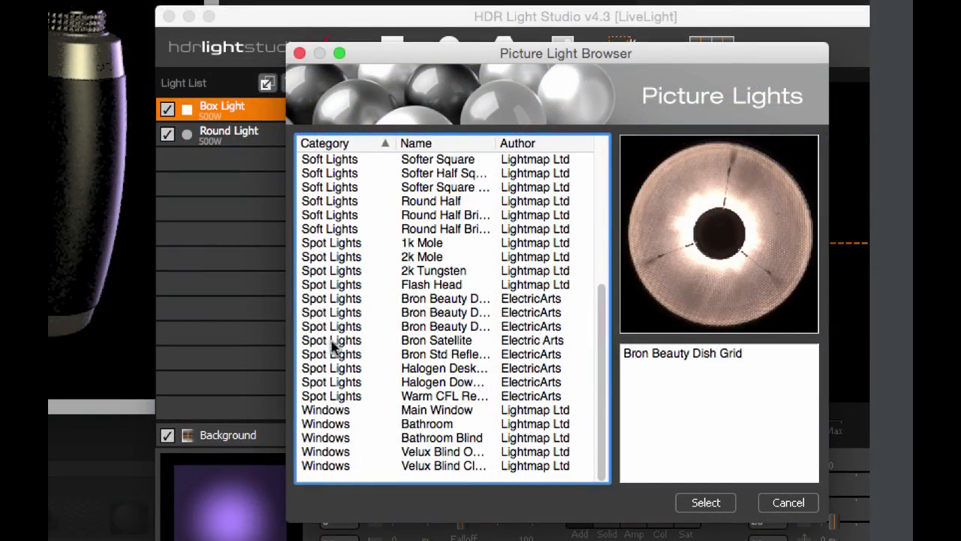
click(331, 440)
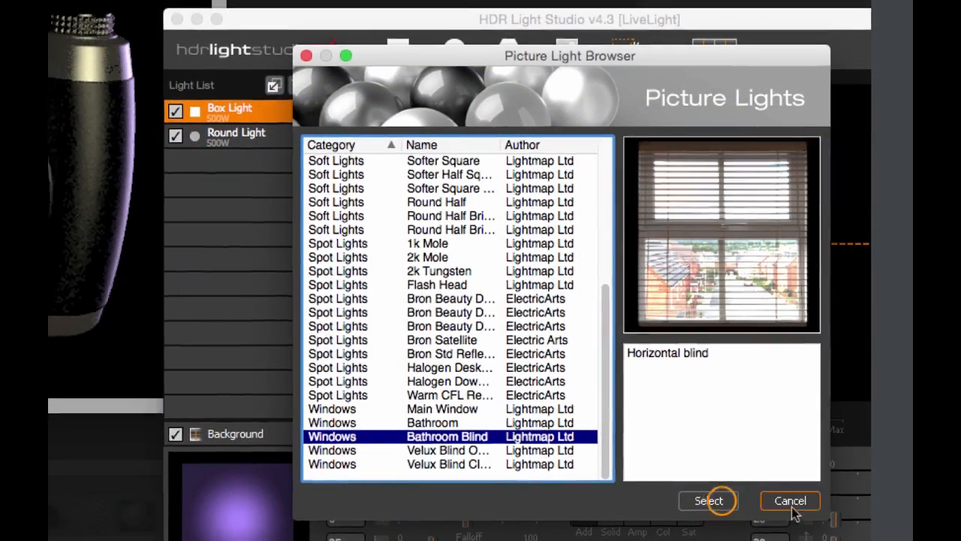
click(705, 502)
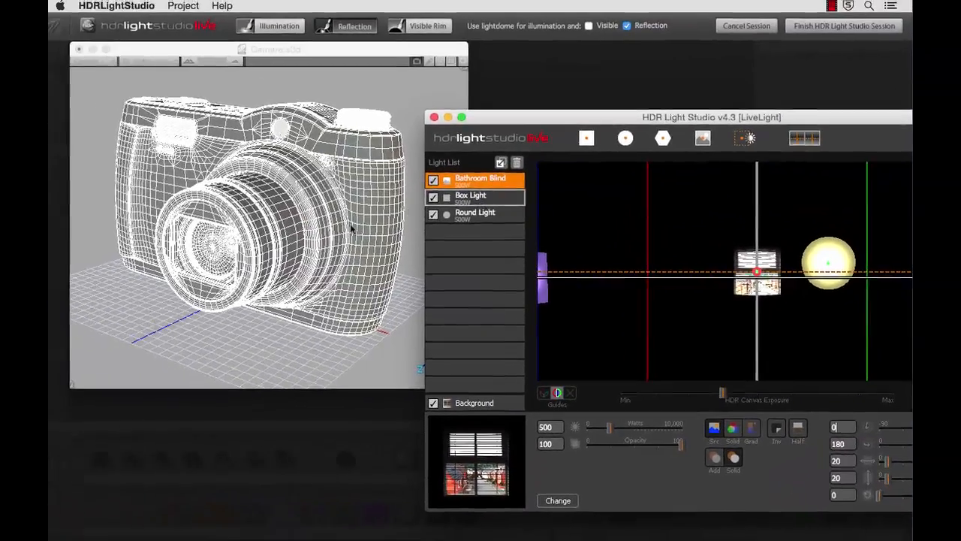
click(210, 249)
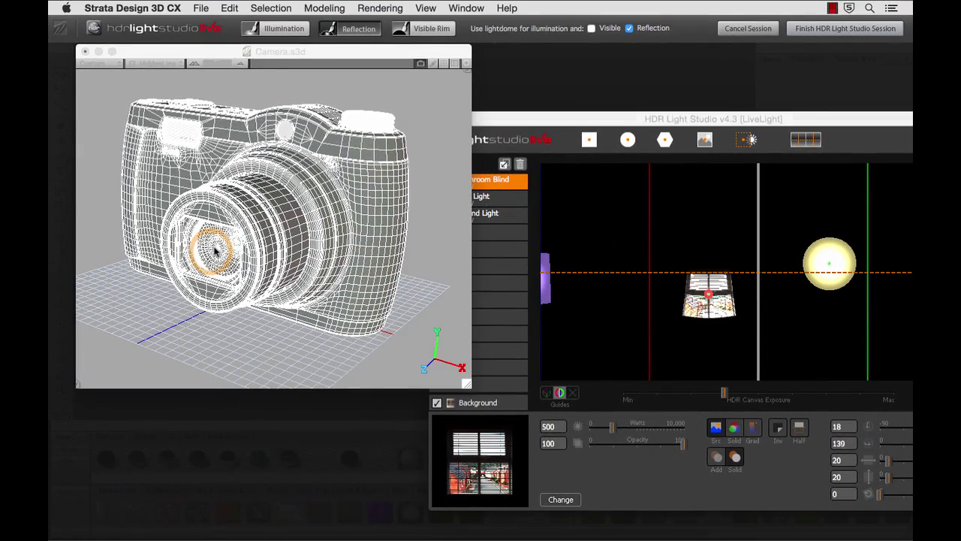